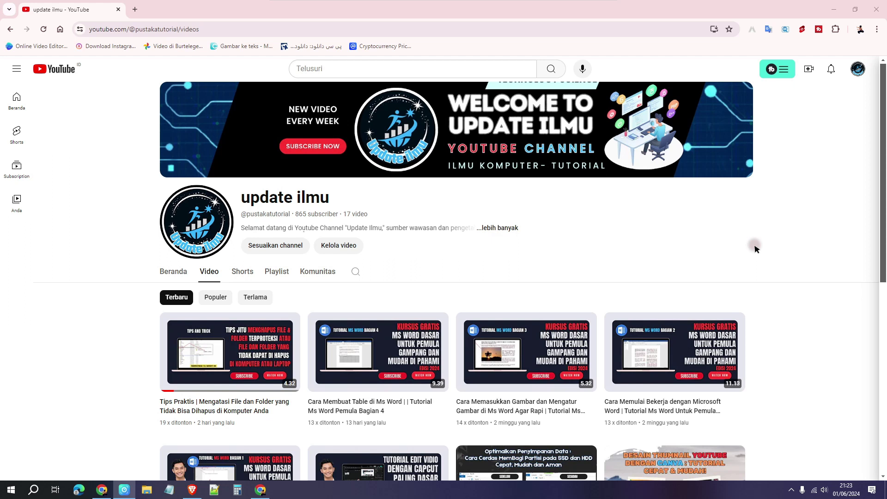
- Search the web for "windows 10" in a new tab and open Microsoft's Download Windows 10 page
click(134, 11)
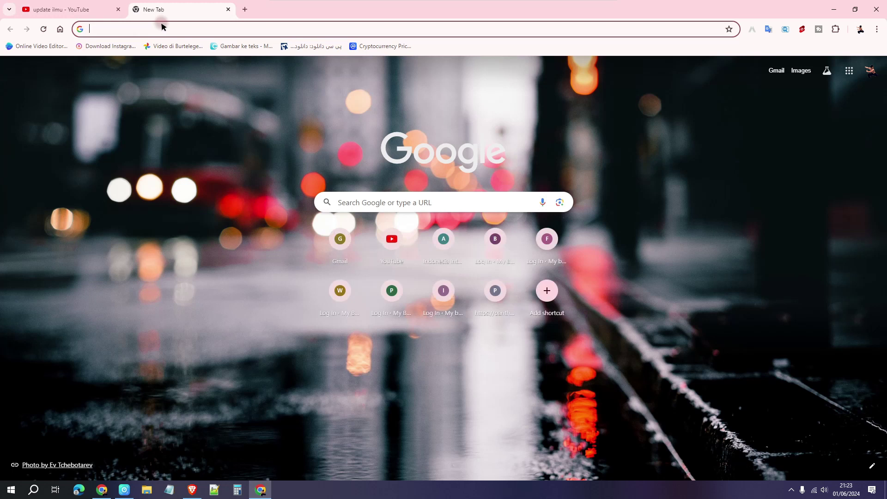
text(windows )
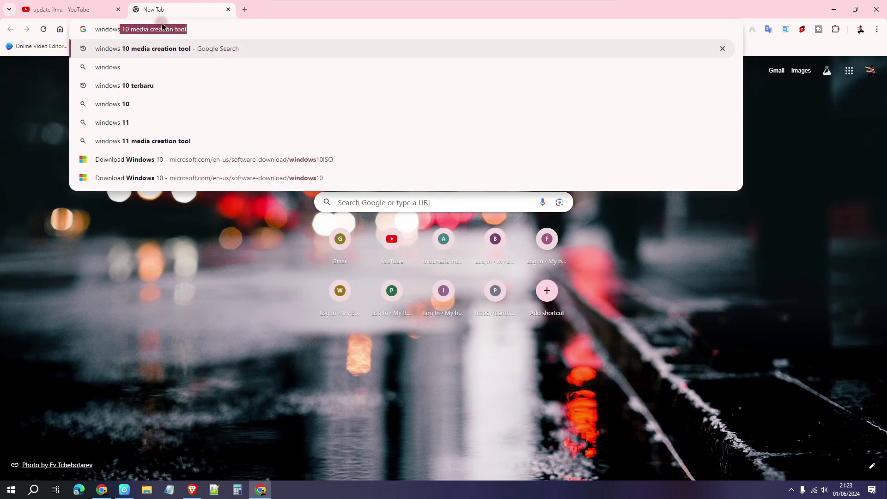
text(10)
key(Return)
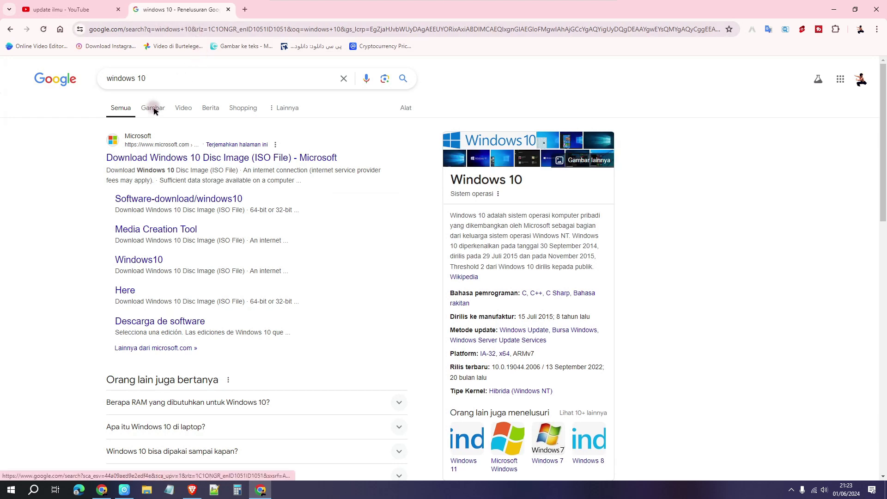
click(184, 157)
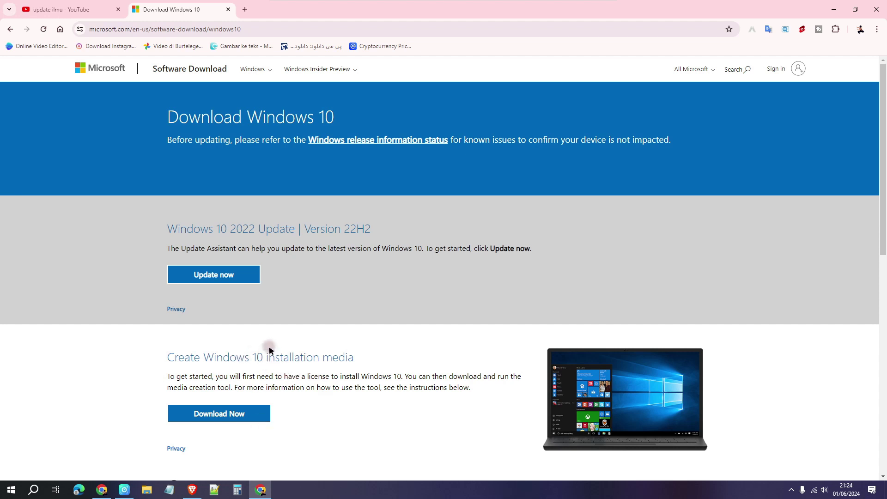
- Inspect the Download Windows 10 page and turn on device emulation with the Samsung Galaxy S20 Ultra preset
right_click(642, 225)
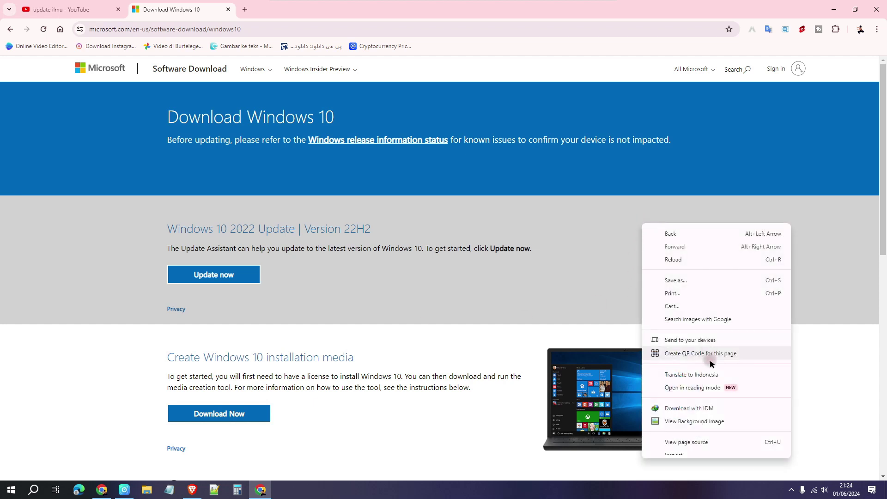
scroll(699, 388, down, 1)
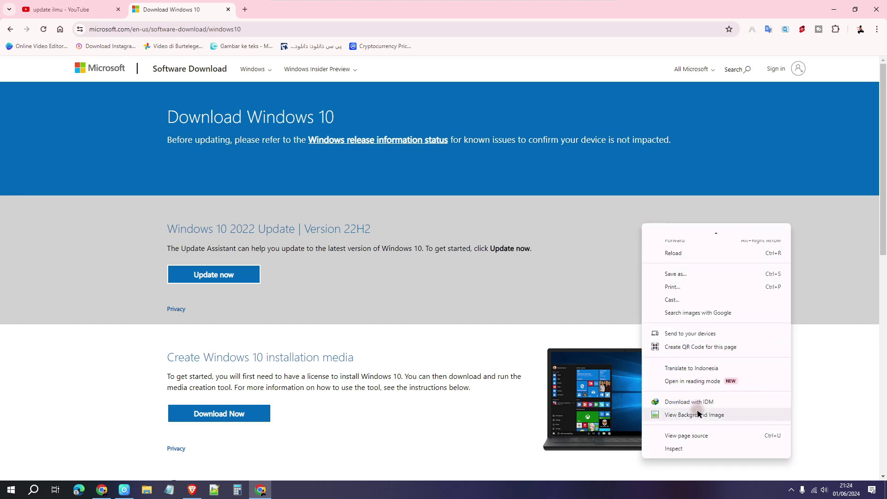
click(683, 450)
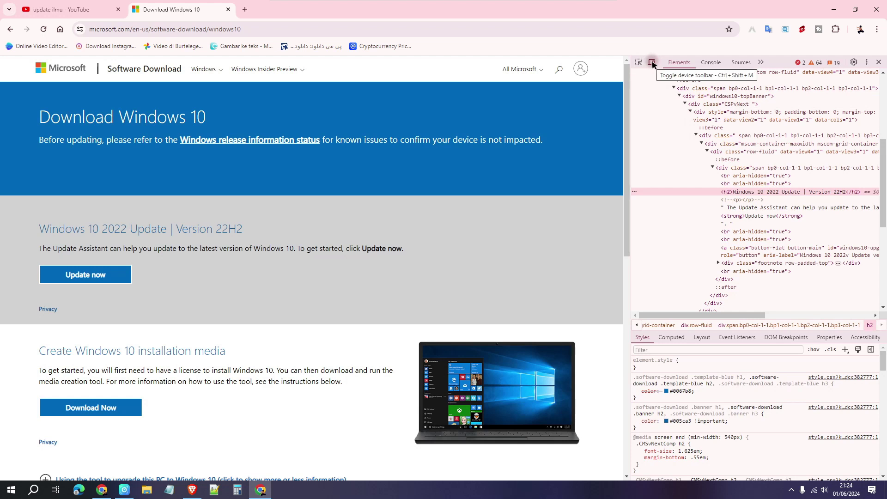
click(651, 63)
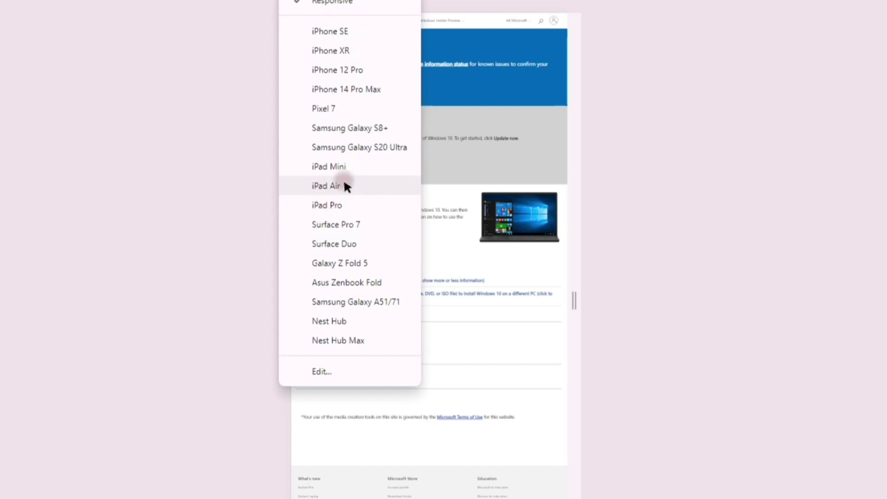
click(349, 165)
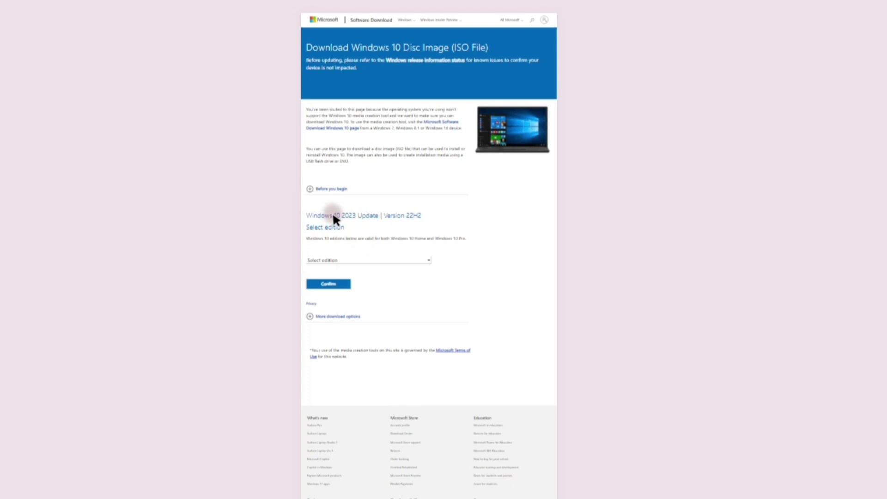
- Select the Windows 10 (multi-edition ISO) edition and confirm it
click(350, 260)
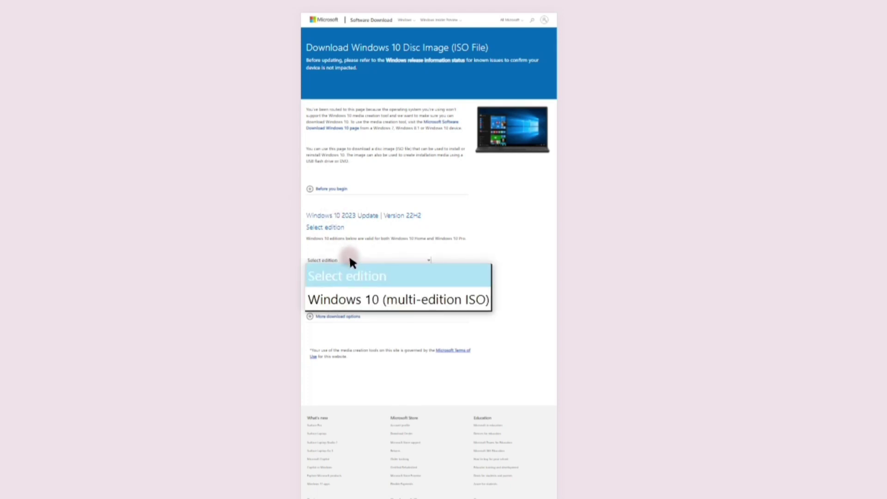
click(372, 299)
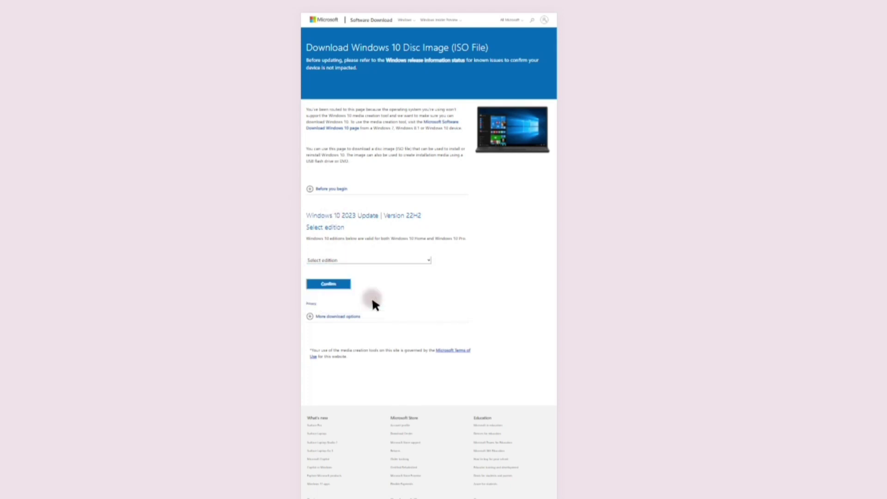
click(339, 290)
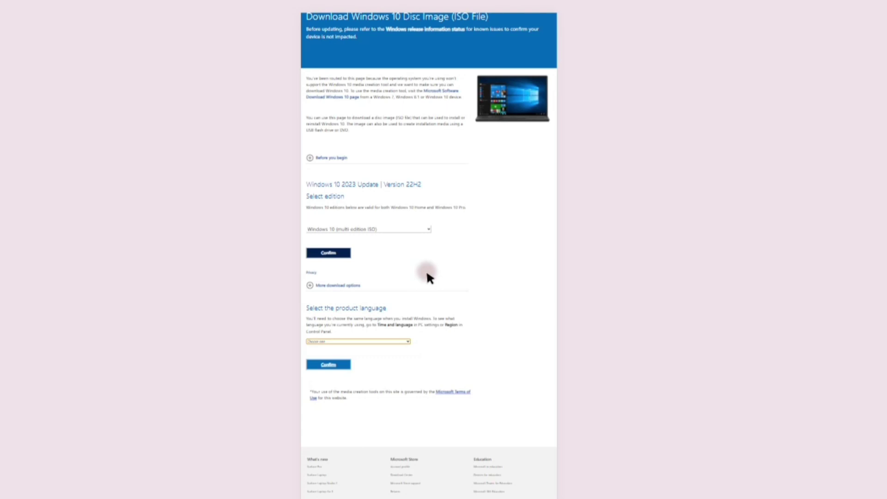
- Choose English (United States) as the product language and confirm it
click(380, 343)
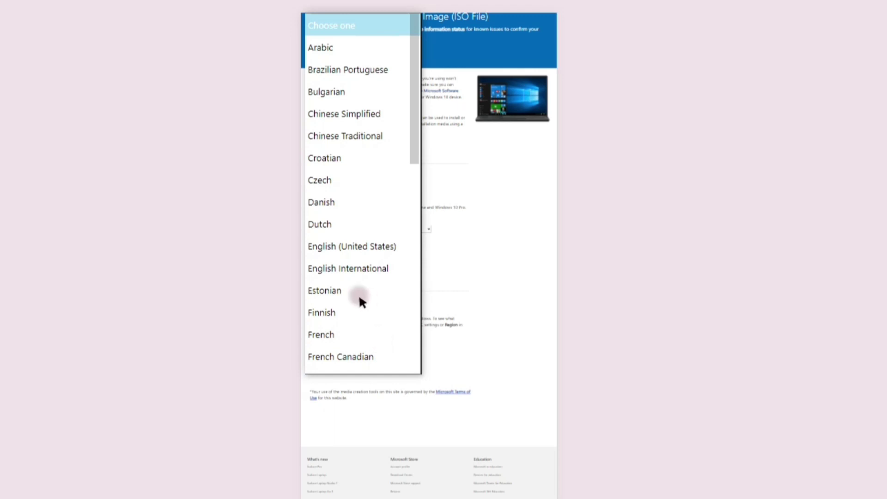
scroll(381, 161, down, 7)
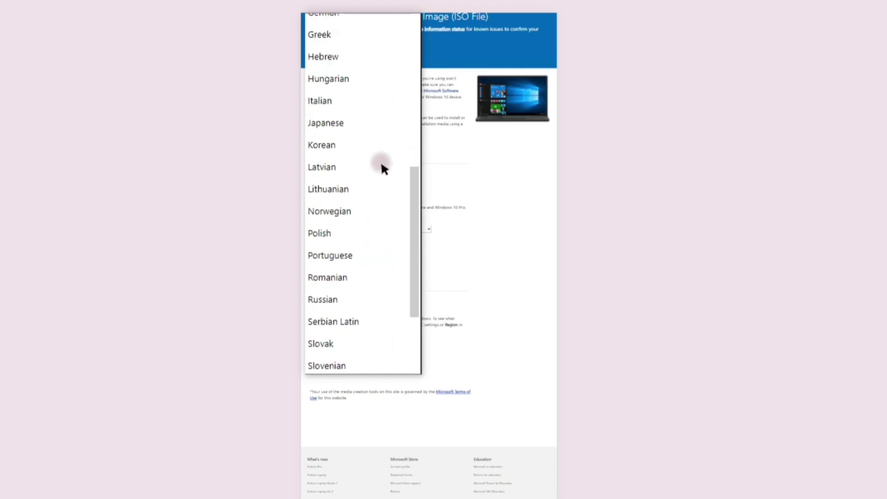
scroll(372, 196, up, 4)
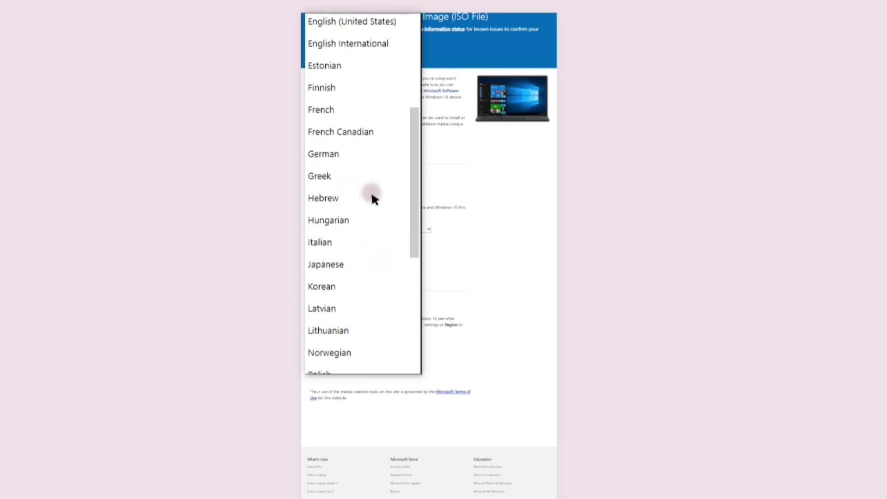
scroll(372, 197, up, 2)
scroll(372, 196, up, 2)
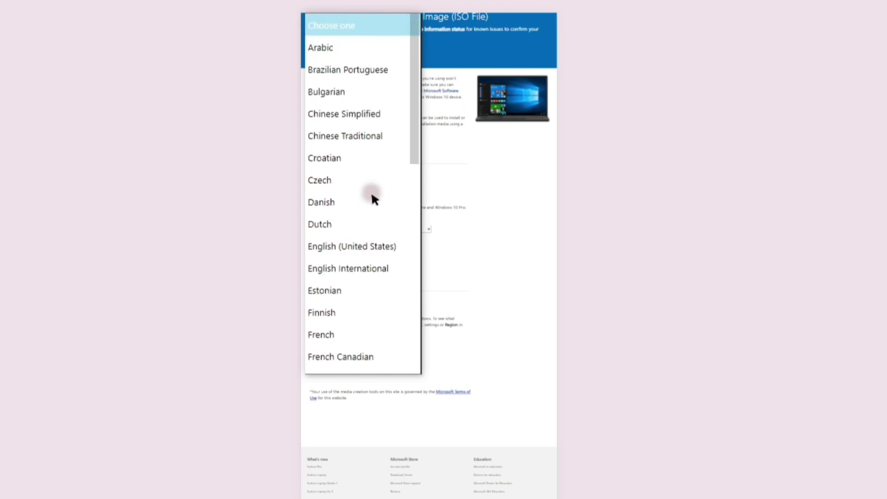
click(370, 253)
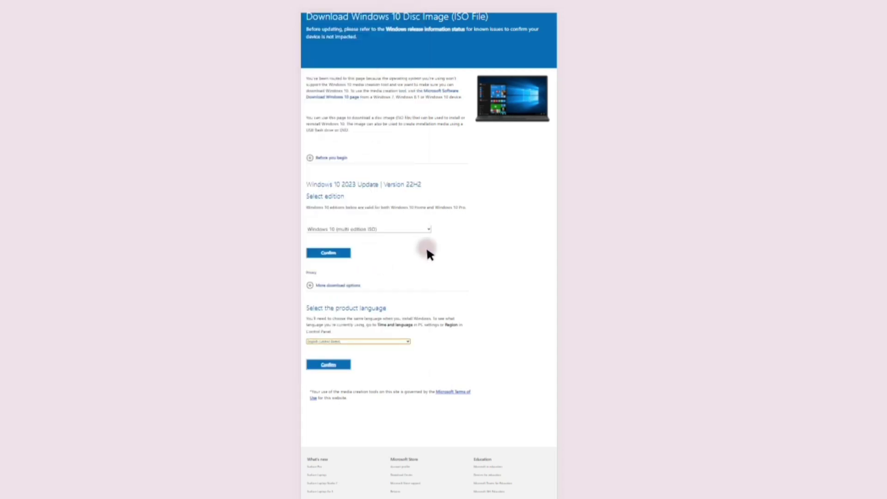
click(340, 365)
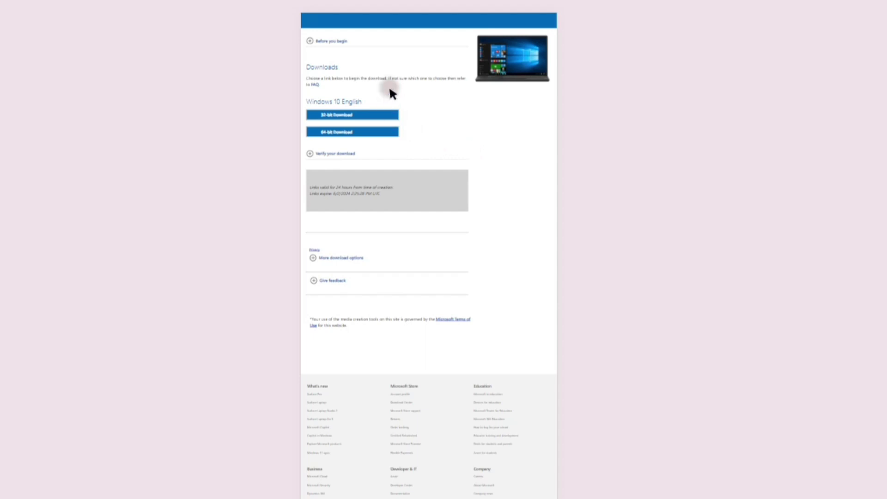
- Start the 64-bit Windows 10 English ISO download in the download manager and minimize its progress window to the system tray
click(381, 116)
click(341, 134)
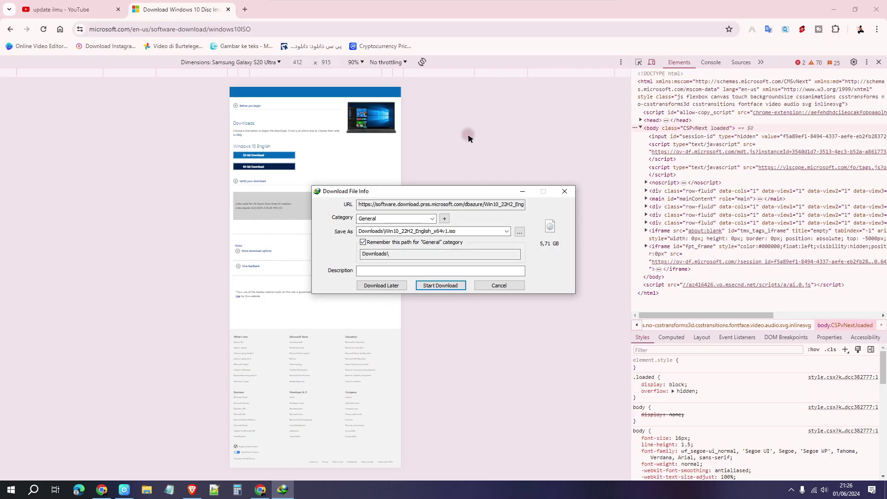
click(438, 285)
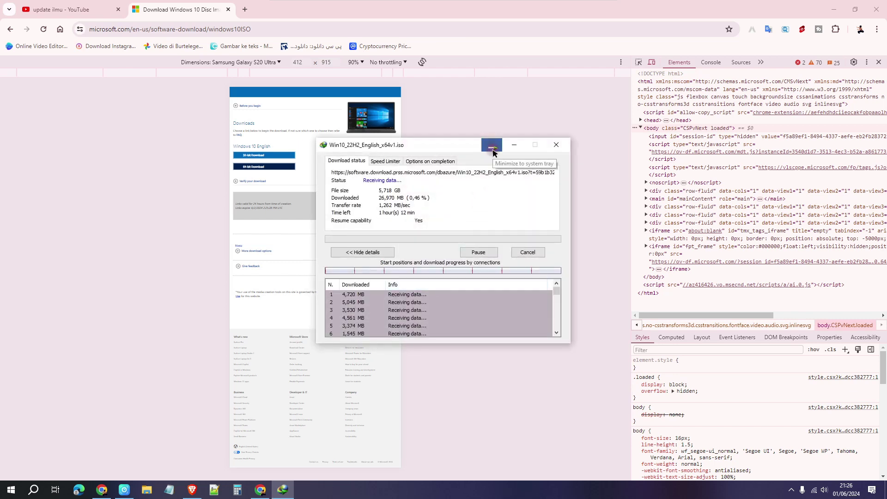
click(492, 146)
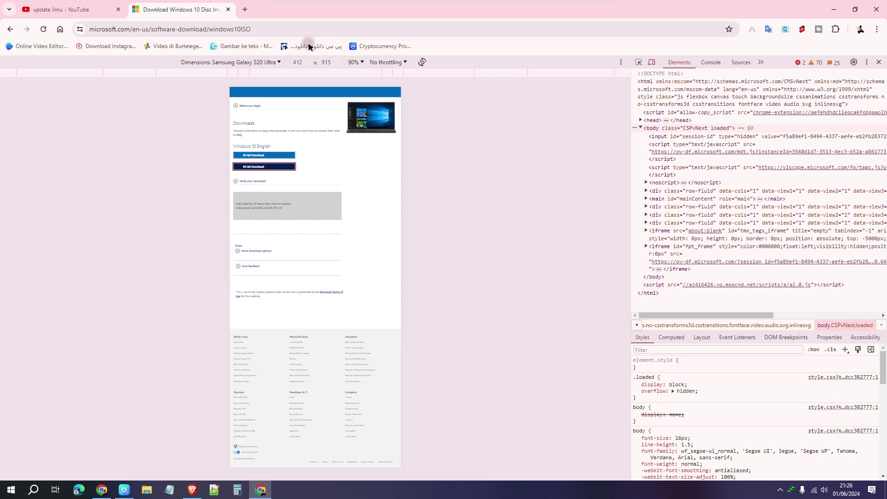
- Search for "idm" in a new tab and look over the Internet Download Manager website
click(244, 9)
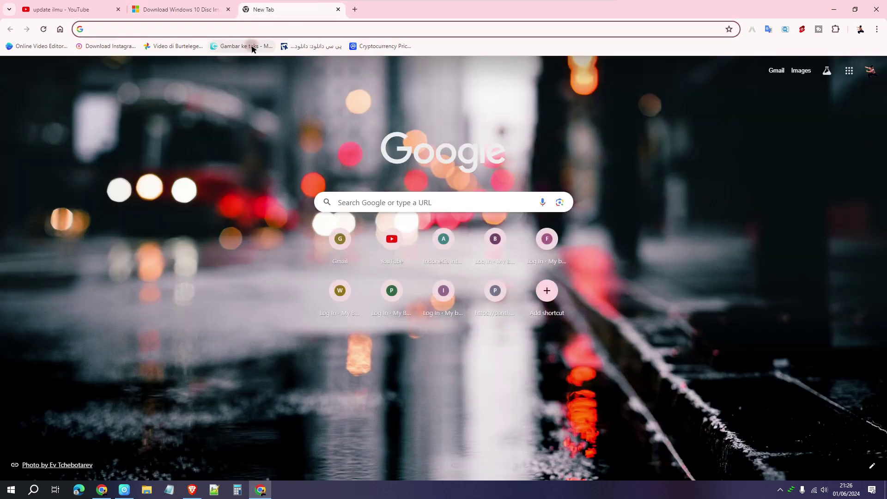
text(ub)
key(BackSpace)
key(BackSpace)
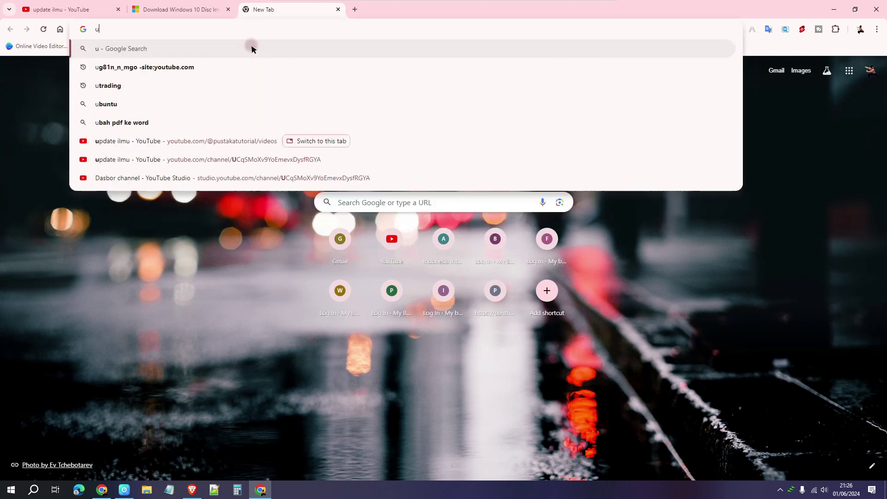
text(idm)
key(Return)
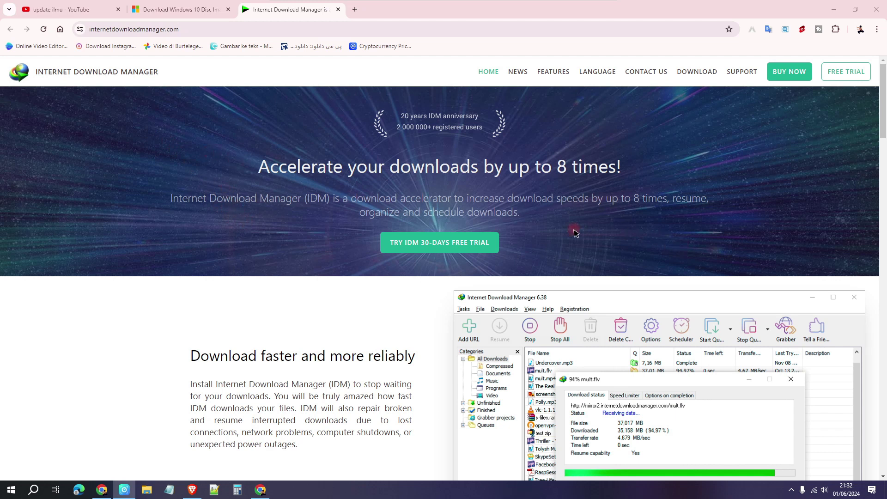
scroll(574, 232, down, 3)
scroll(596, 314, up, 3)
- Search for "rufus", open the Rufus website and download the standard Windows x64 release rufus-4.5.exe
click(340, 29)
text(rufus)
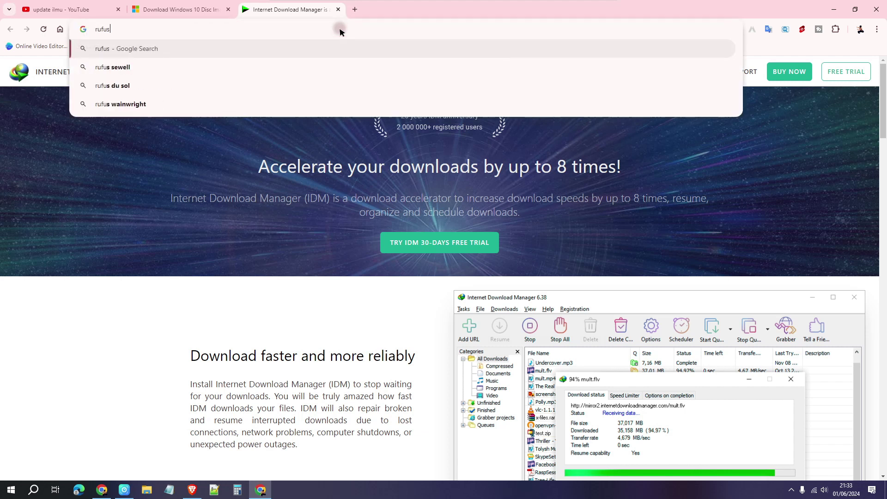
key(Return)
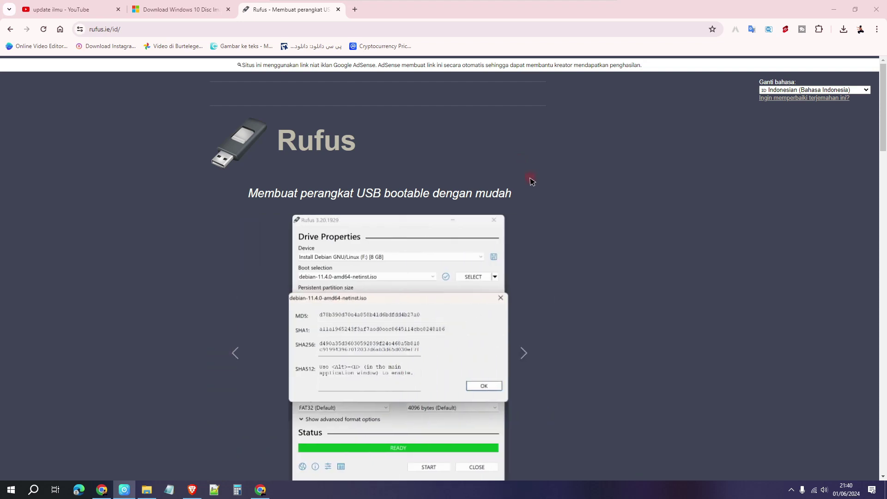
scroll(532, 178, down, 4)
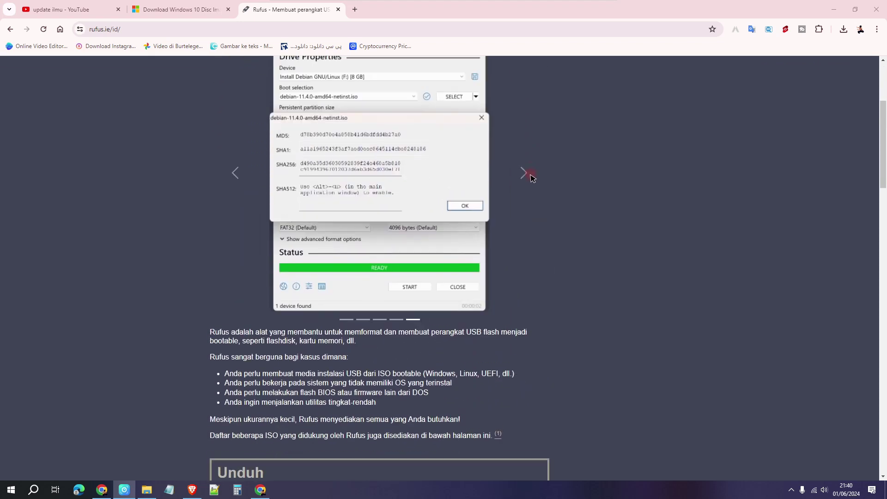
scroll(573, 197, down, 4)
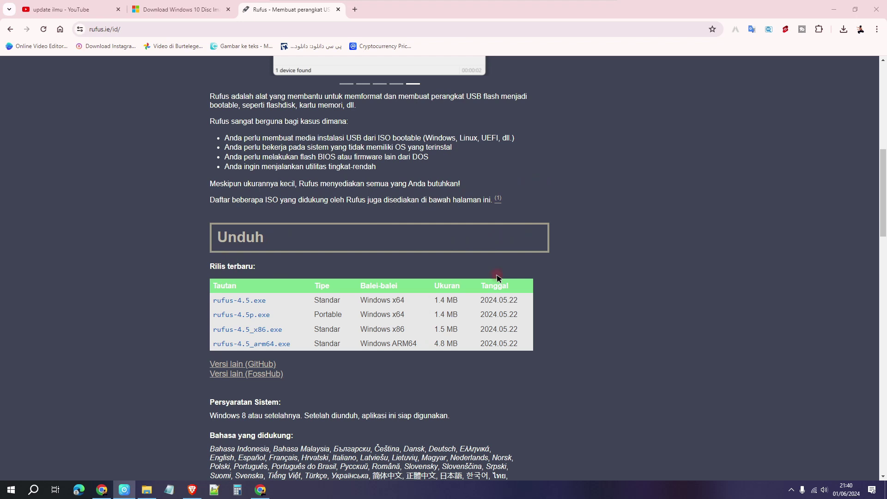
click(241, 301)
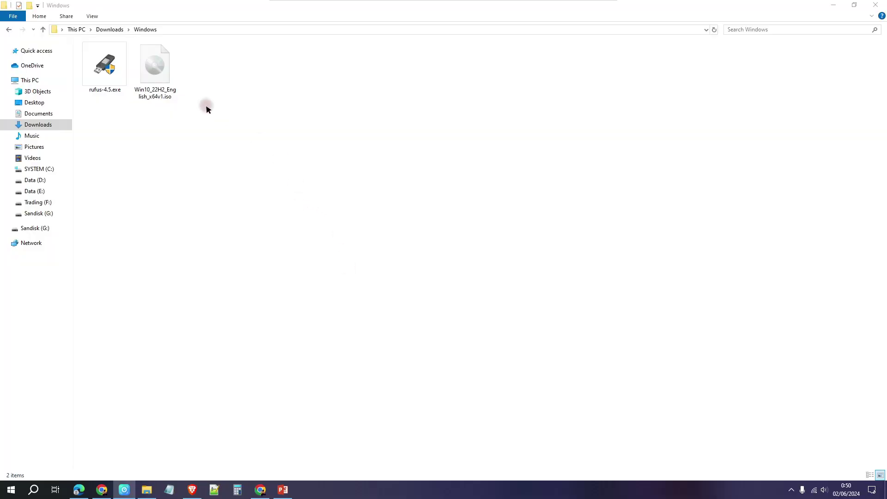
- Check the downloaded rufus-4.5.exe and Win10_22H2_English_x64v1.iso files in the Windows folder under Downloads
click(161, 84)
click(108, 83)
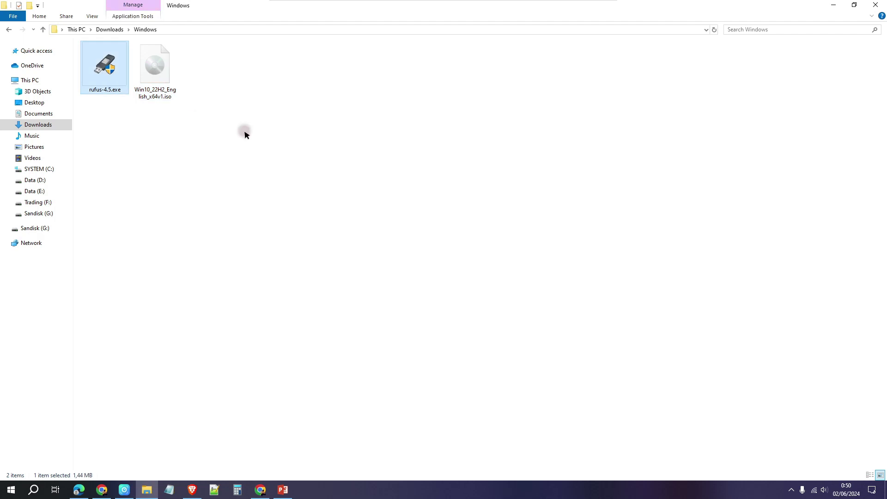
click(148, 84)
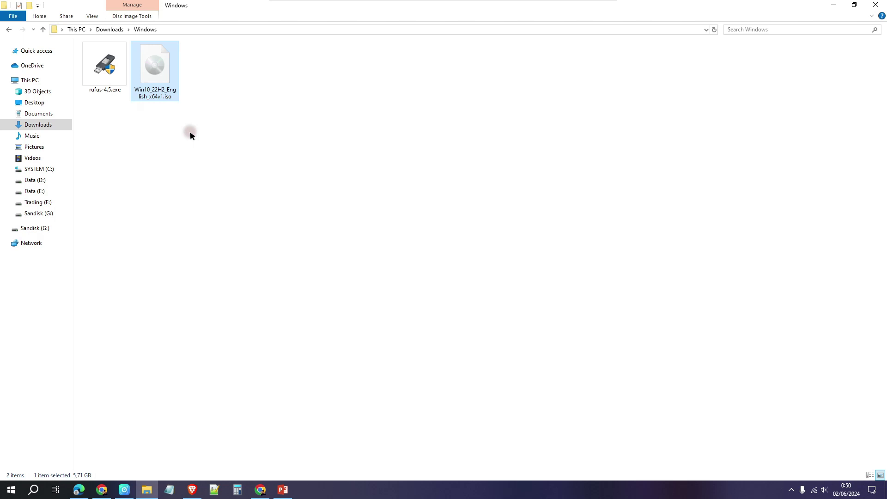
click(117, 89)
click(143, 98)
click(108, 89)
drag(213, 107, 159, 97)
click(137, 102)
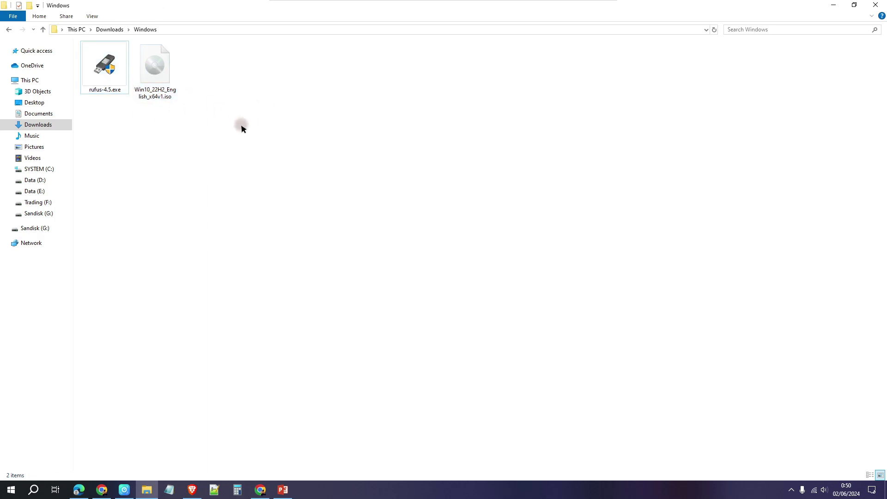
- Launch rufus-4.5.exe, allow it to run, and choose Sandisk (G:) [16 GB] as the device
double_click(111, 65)
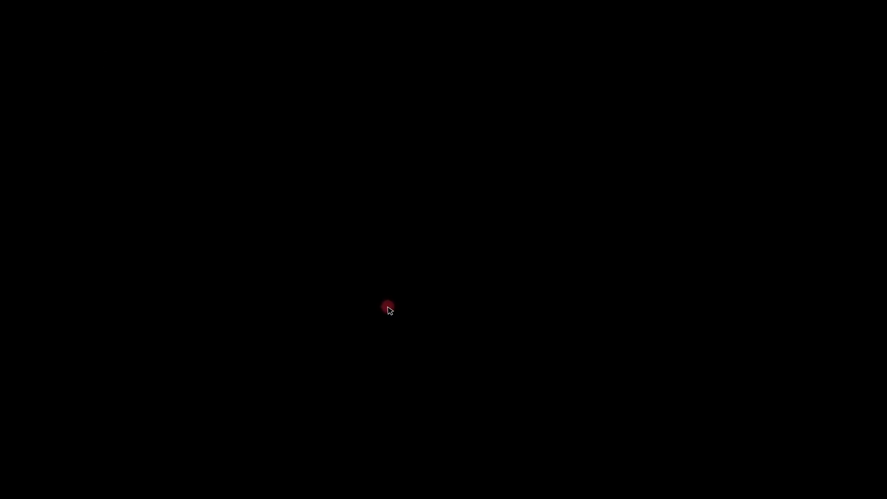
click(390, 310)
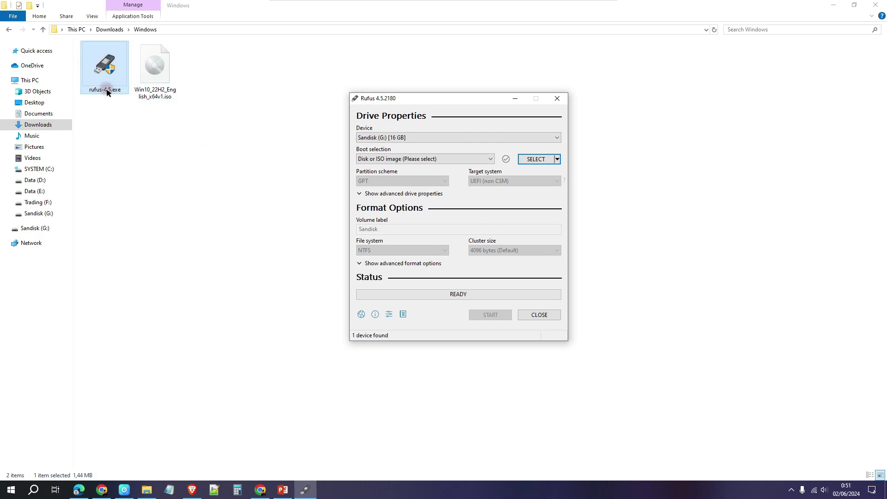
click(419, 137)
click(419, 137)
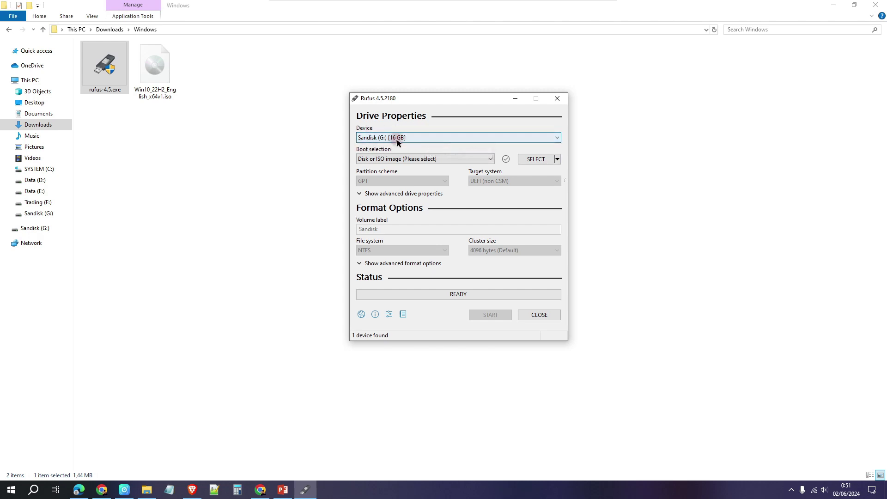
- Keep Sandisk (G:) as the device and load Win10_22H2_English_x64v1.iso from Downloads > Windows as the boot image
click(404, 138)
click(405, 138)
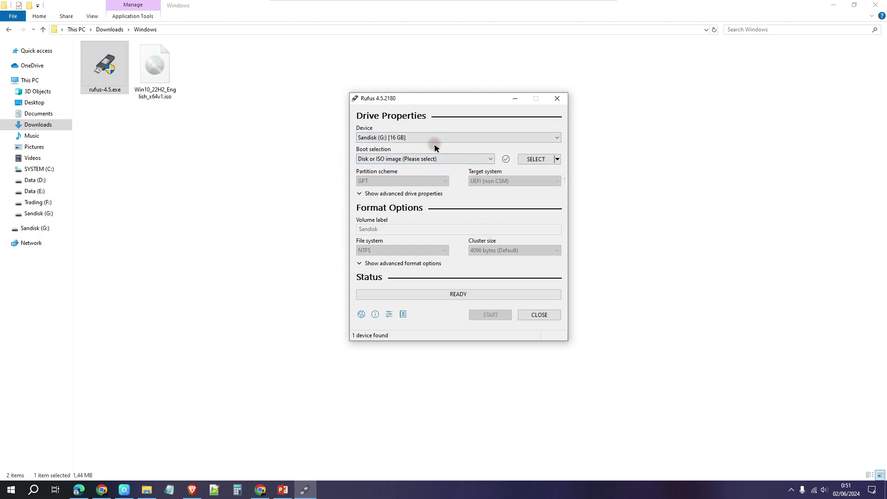
click(534, 159)
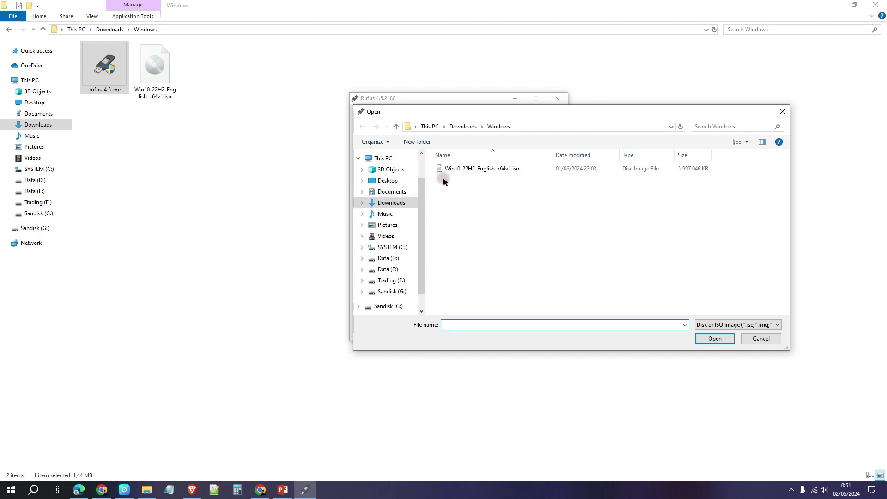
double_click(463, 169)
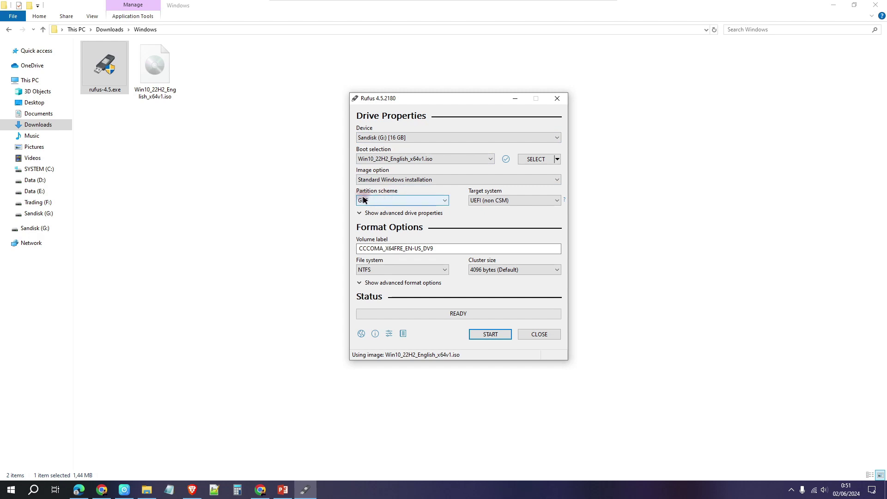
- Look at the available partition scheme options, MBR and GPT, and switch to the PowerPoint slide comparing BIOS and UEFI booting
click(381, 201)
click(378, 205)
click(376, 211)
click(380, 200)
click(386, 199)
key(alt+Tab)
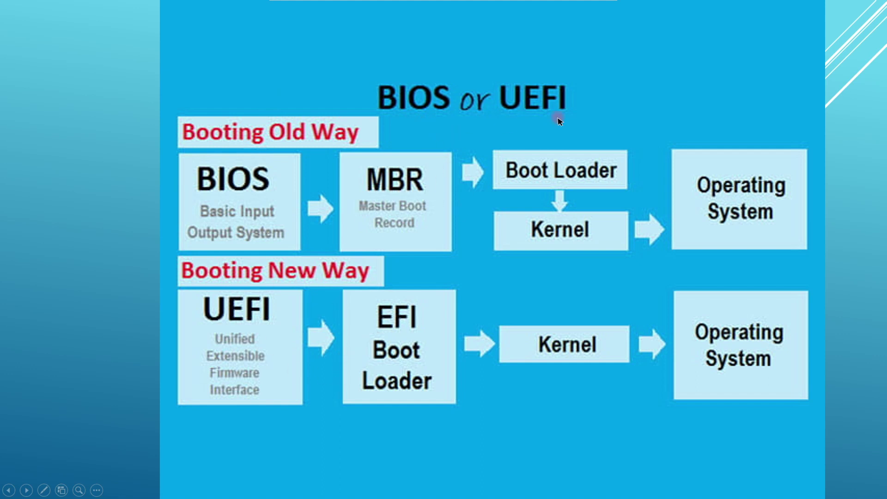
click(413, 271)
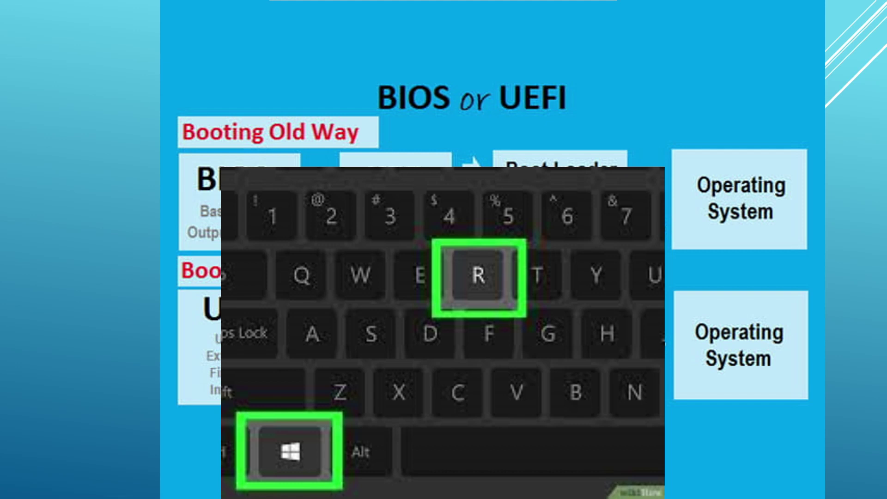
- Run msinfo32 to open System Information, check the BIOS Mode entry and close the window
key(super+r)
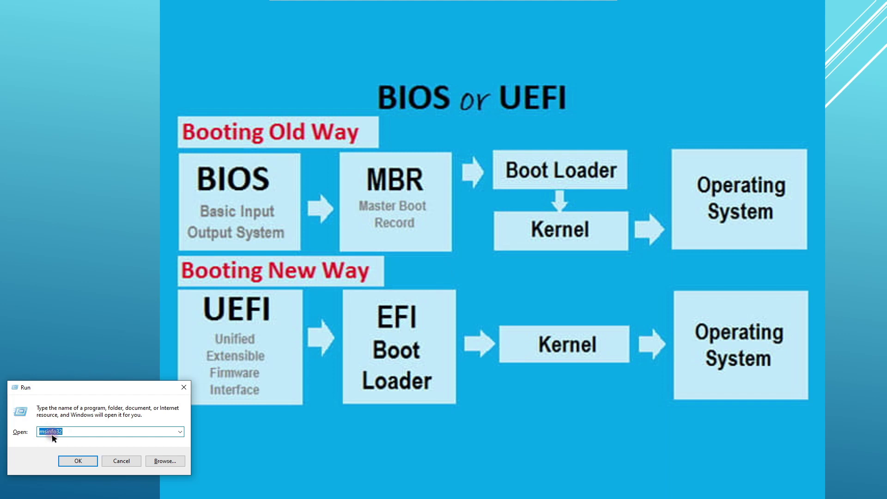
click(54, 433)
drag(70, 435, 33, 432)
click(77, 460)
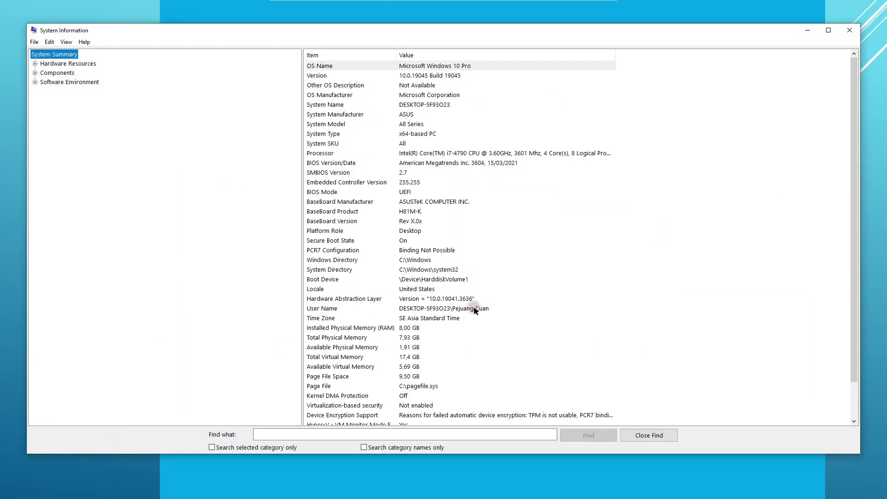
click(309, 191)
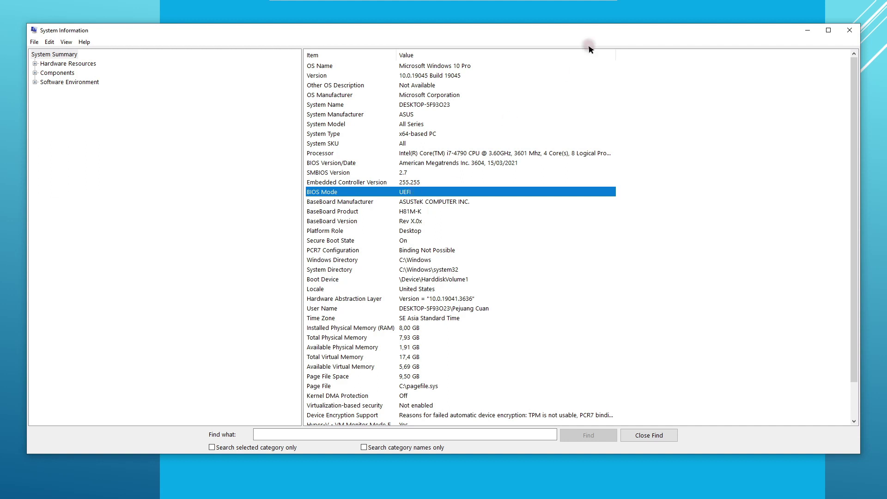
click(865, 149)
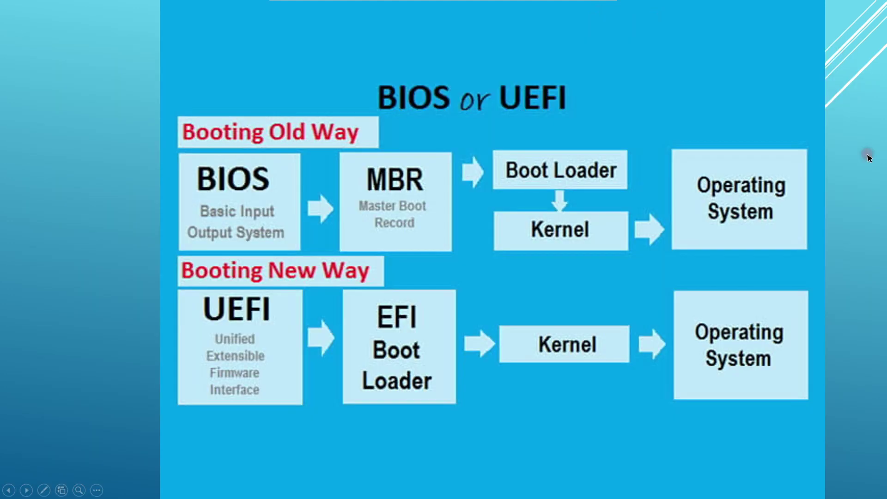
- View the slides showing the MBR and GPT disk errors in Windows Setup and return to Rufus
click(697, 189)
click(696, 189)
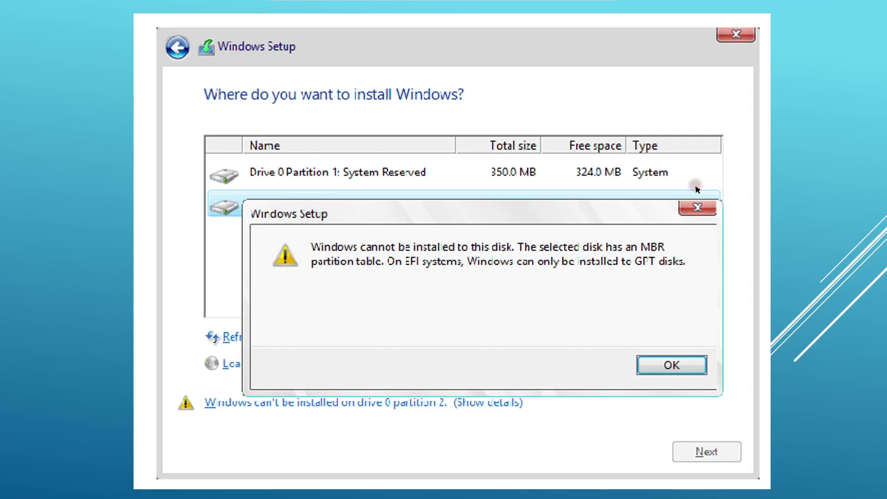
click(696, 188)
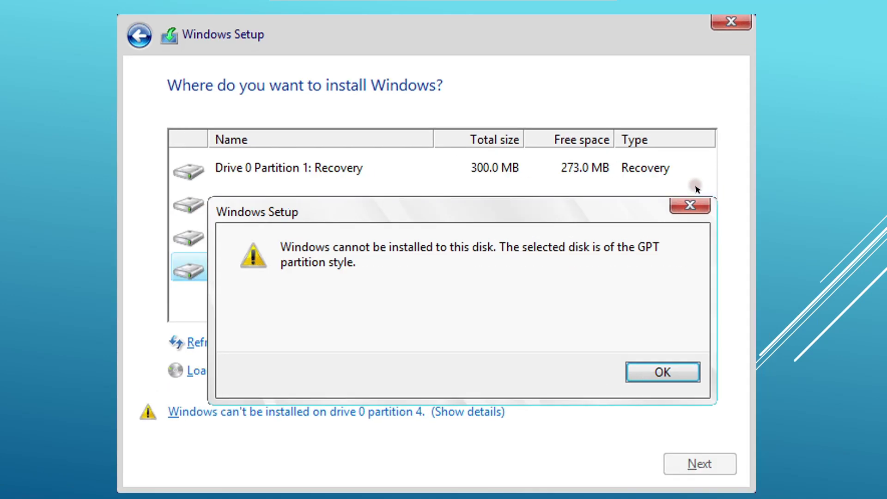
click(696, 188)
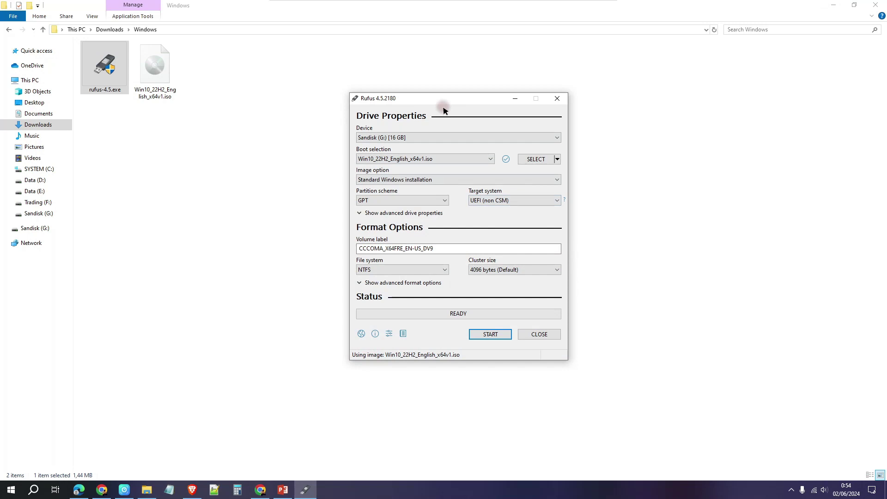
- Set the partition scheme to GPT with UEFI (non CSM) as the target system
click(405, 200)
click(374, 208)
click(388, 202)
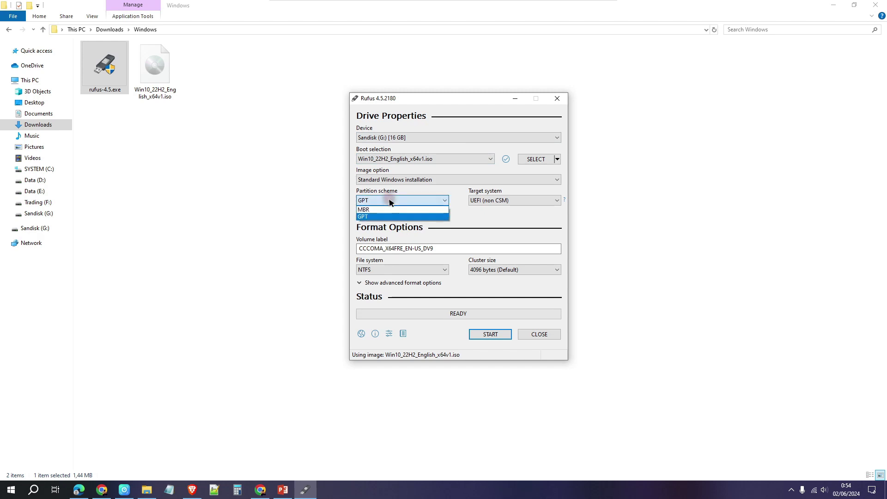
click(374, 217)
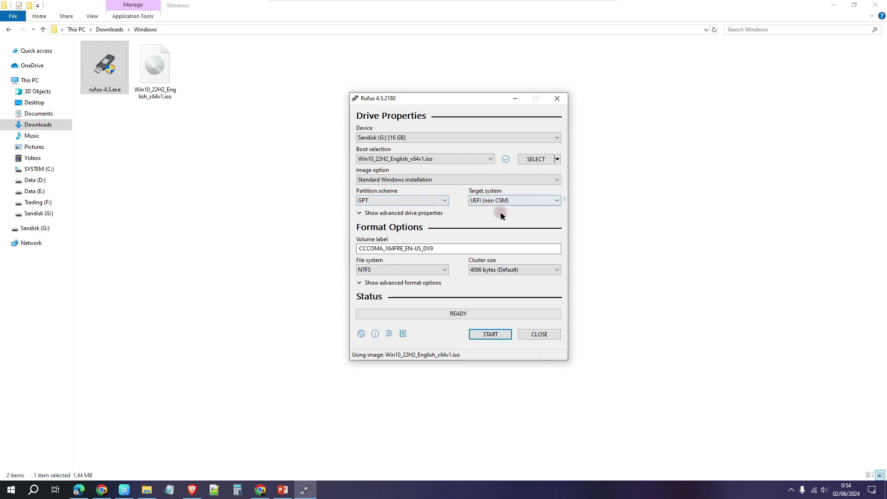
click(437, 200)
click(377, 214)
click(433, 200)
click(410, 214)
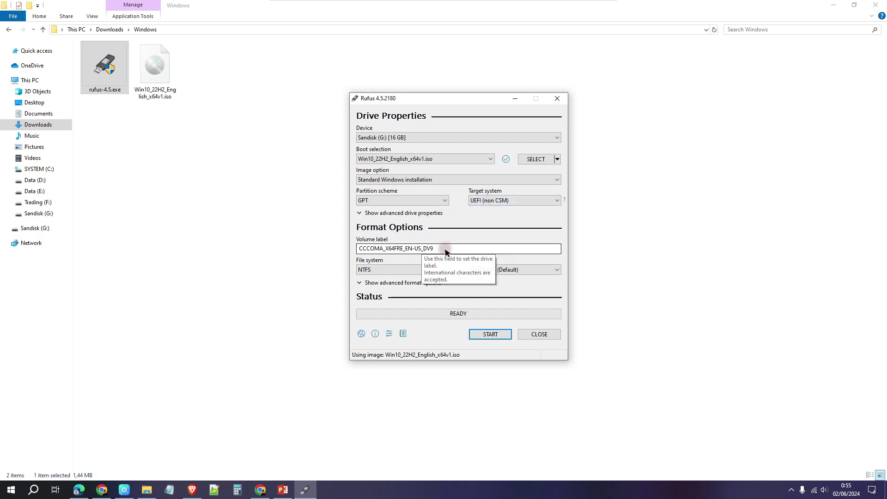
- Replace the volume label with Win1022H22024GPT
drag(475, 249, 348, 248)
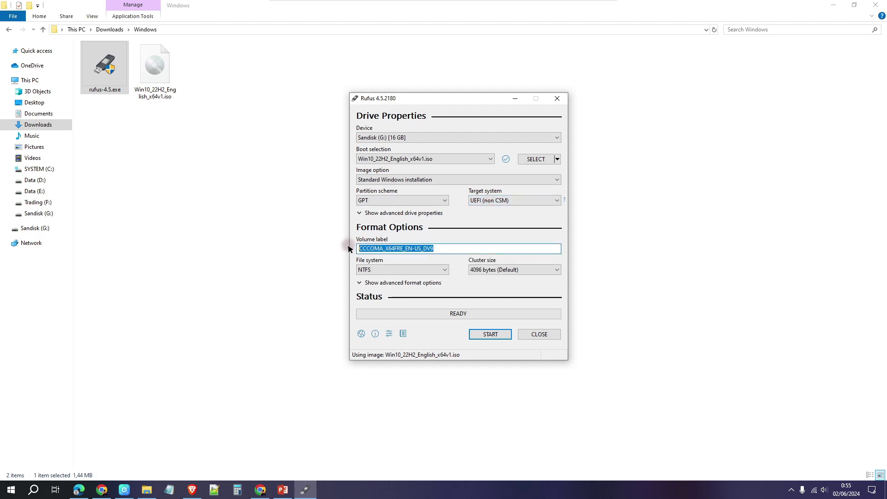
text(Wind)
key(BackSpace)
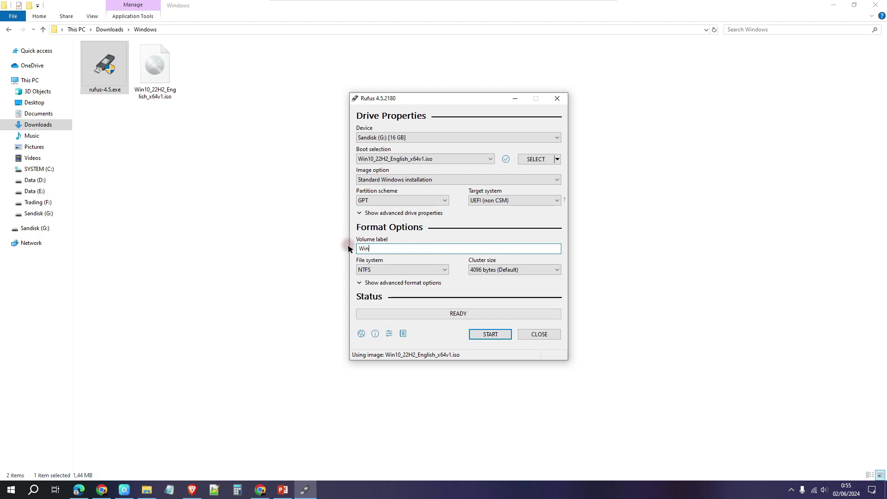
text(1022H22024GPT)
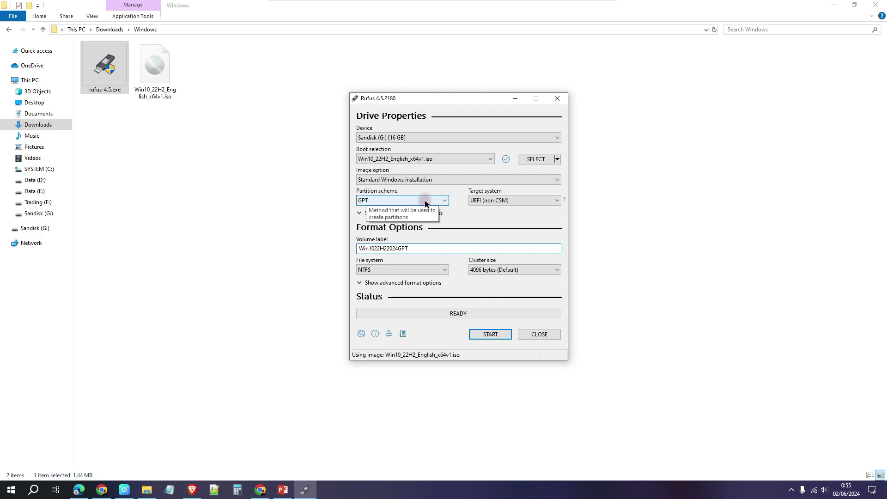
- Start writing the USB drive with no Windows customization options enabled and accept erasing all data on Sandisk (G:)
click(480, 338)
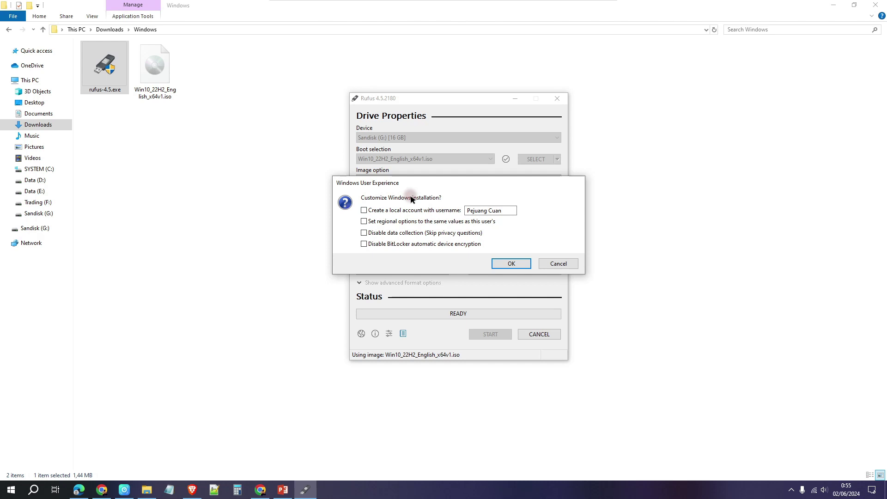
click(511, 265)
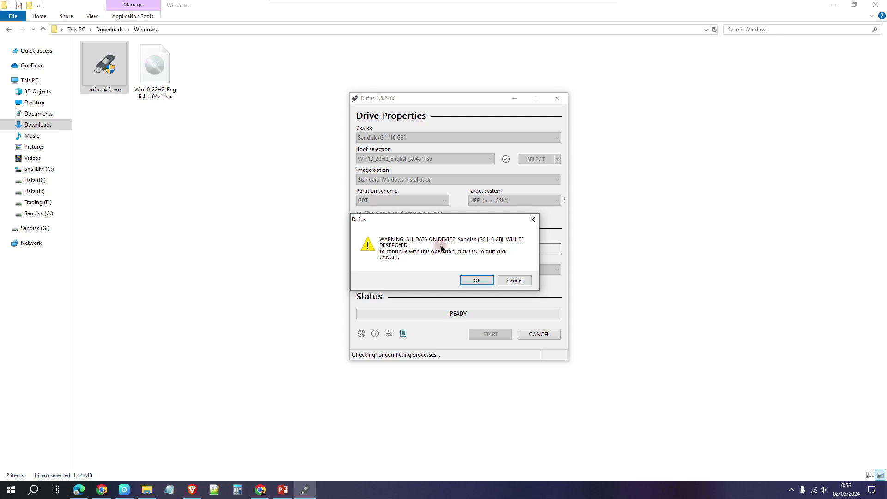
click(480, 281)
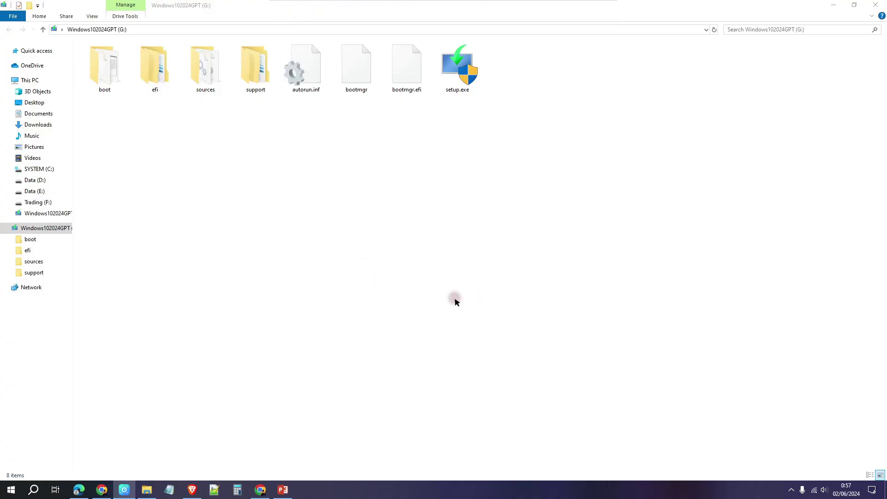
- Open the bootable USB drive (G:) in File Explorer and check its Windows setup files
click(46, 214)
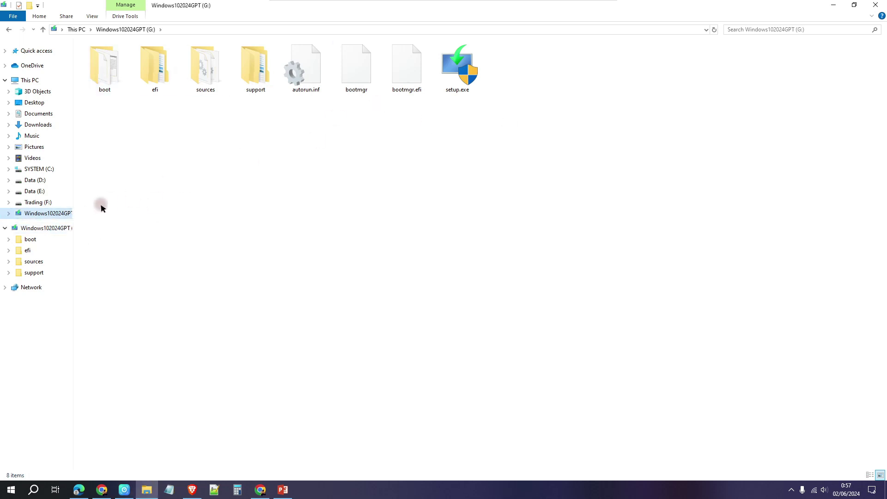
click(20, 215)
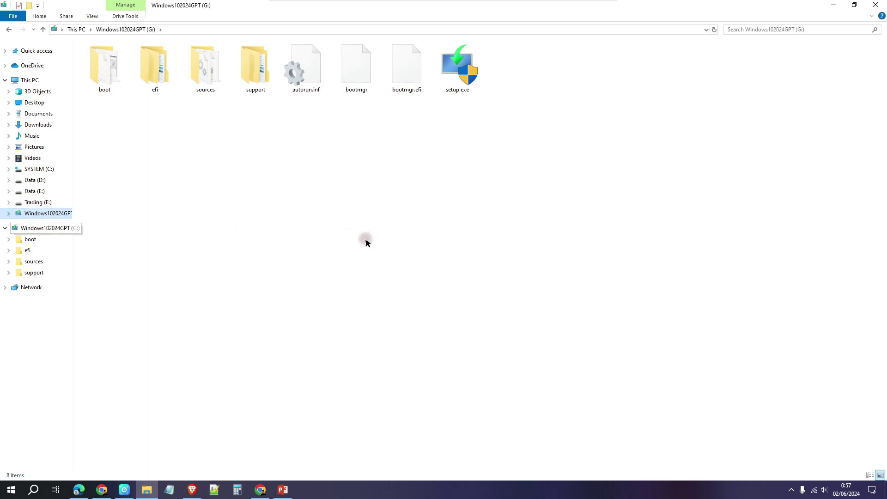